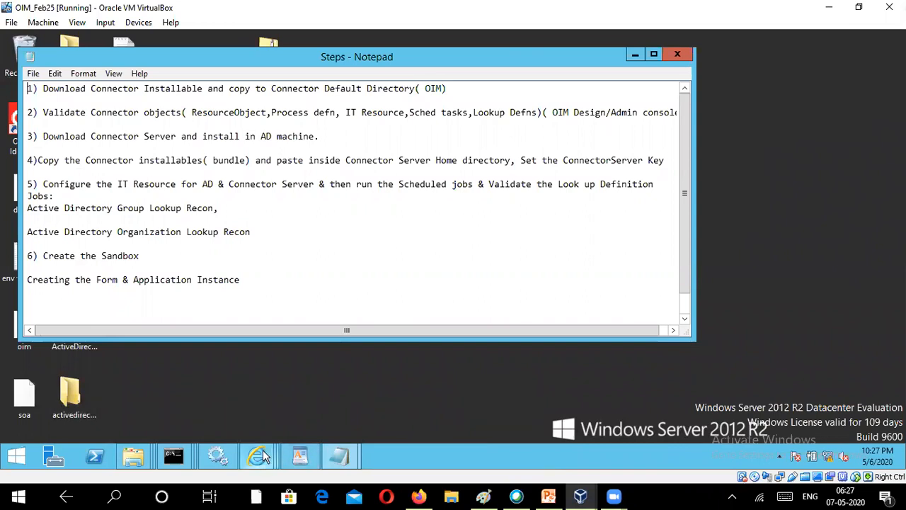
- Close the scheduled job's error details, then close the Identity System Administration browser window
{"action": "mouse_move", "coordinate": [262, 455]}
{"action": "left_click", "coordinate": [387, 400]}
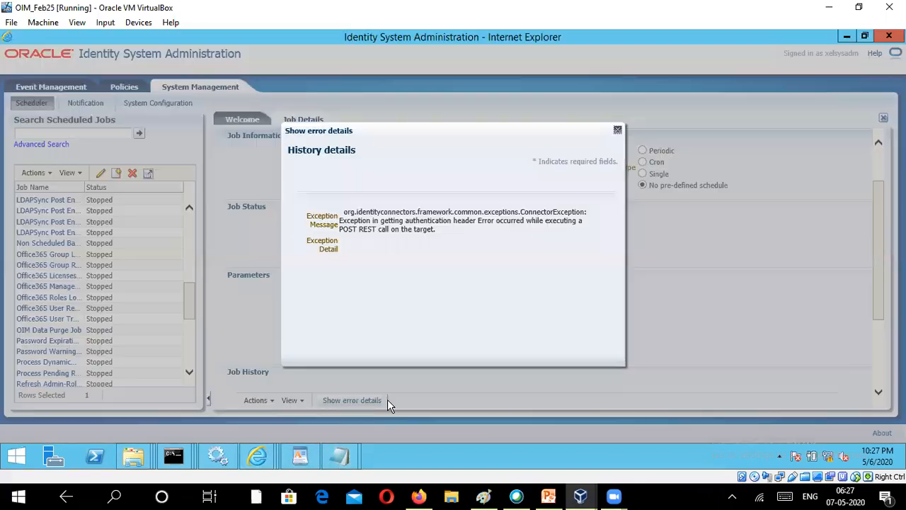
{"action": "left_click", "coordinate": [617, 131]}
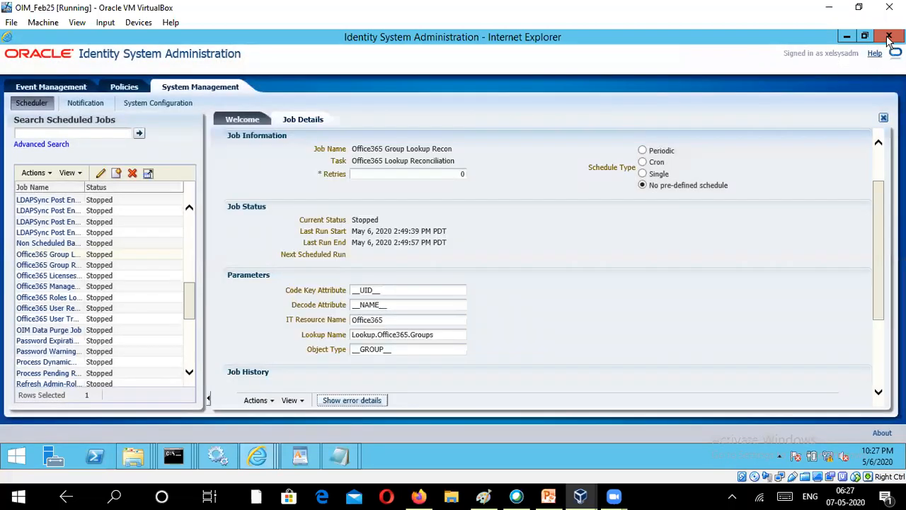
{"action": "left_click", "coordinate": [889, 37]}
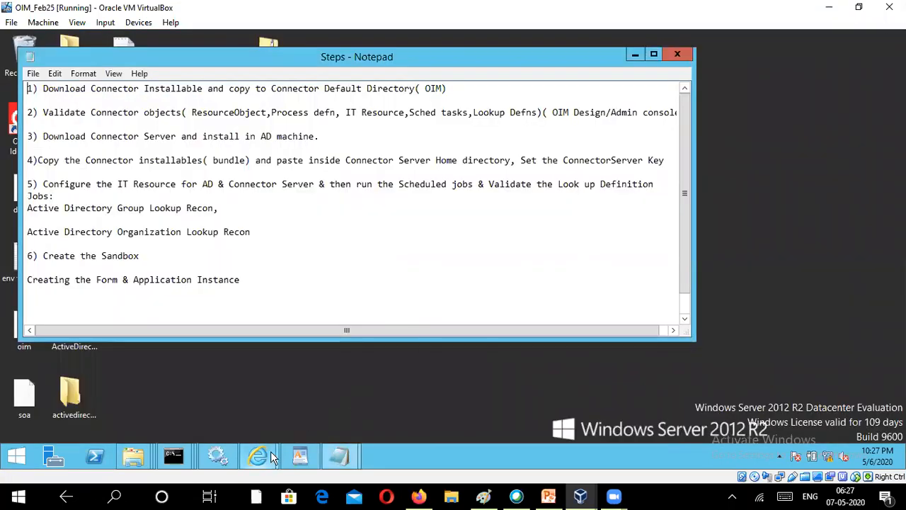
{"action": "mouse_move", "coordinate": [272, 456]}
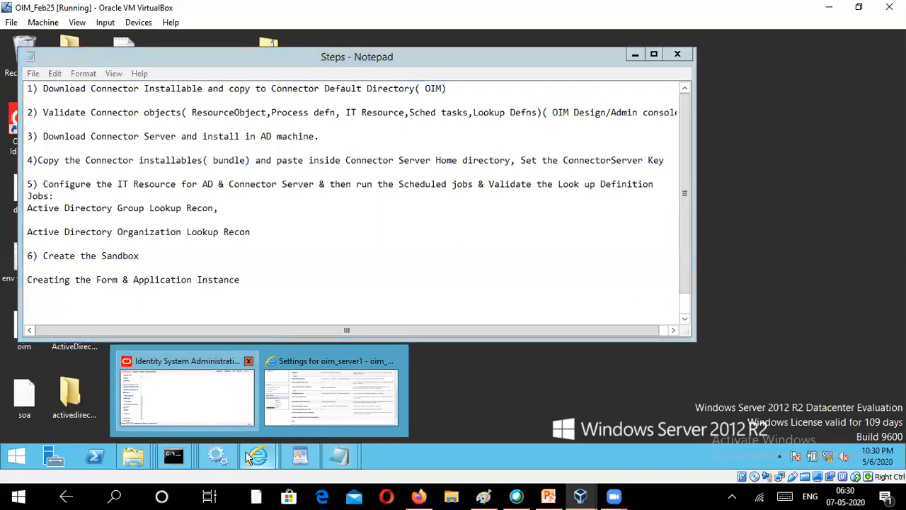
- Bring the Identity System Administration window back and reload the console from the timeout page
{"action": "left_click", "coordinate": [203, 416]}
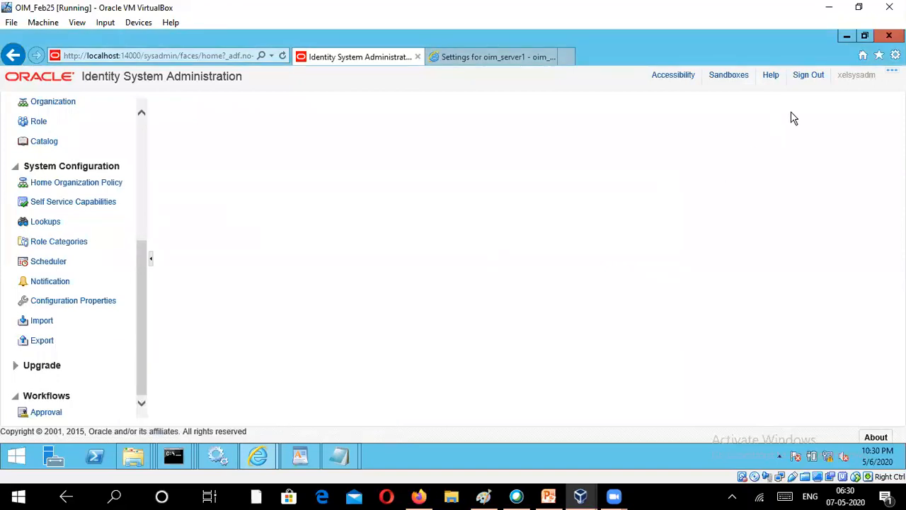
{"action": "left_click", "coordinate": [808, 80]}
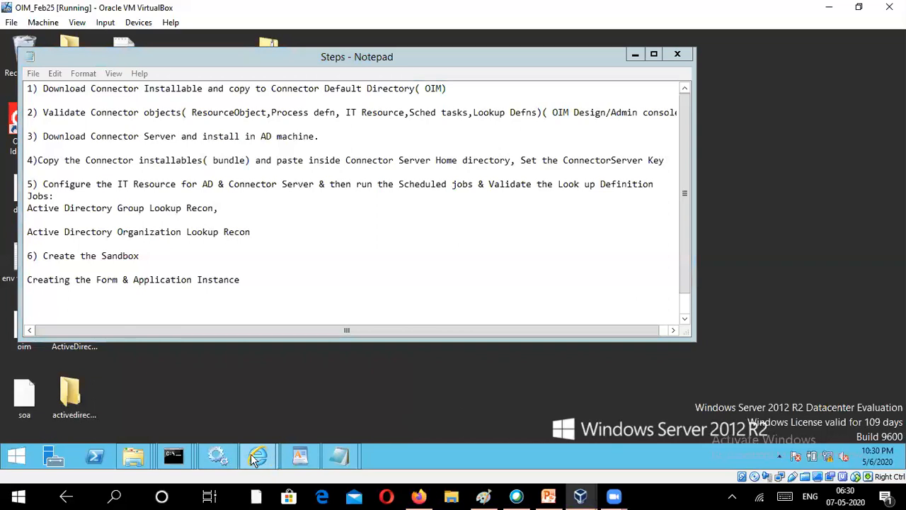
{"action": "left_click", "coordinate": [252, 456]}
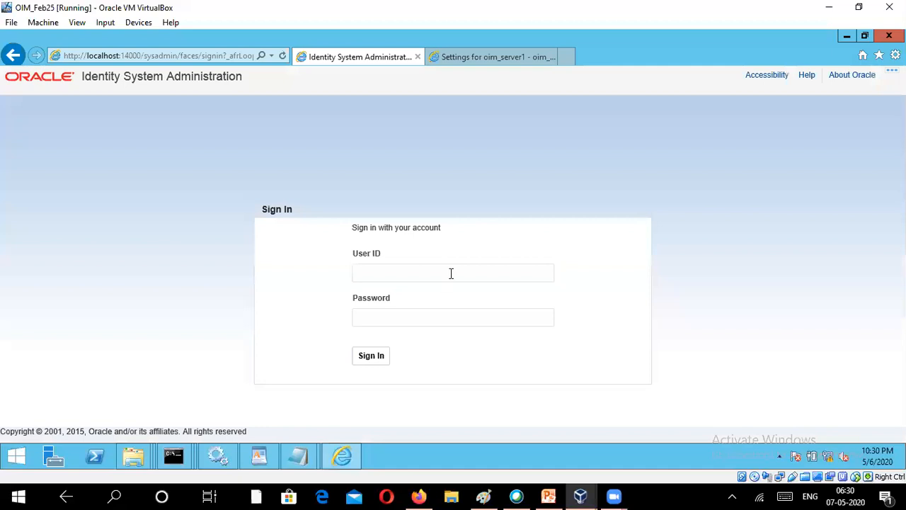
- Log in with the administrator's user ID and password
{"action": "key", "text": "Tab"}
{"action": "key", "text": "Return"}
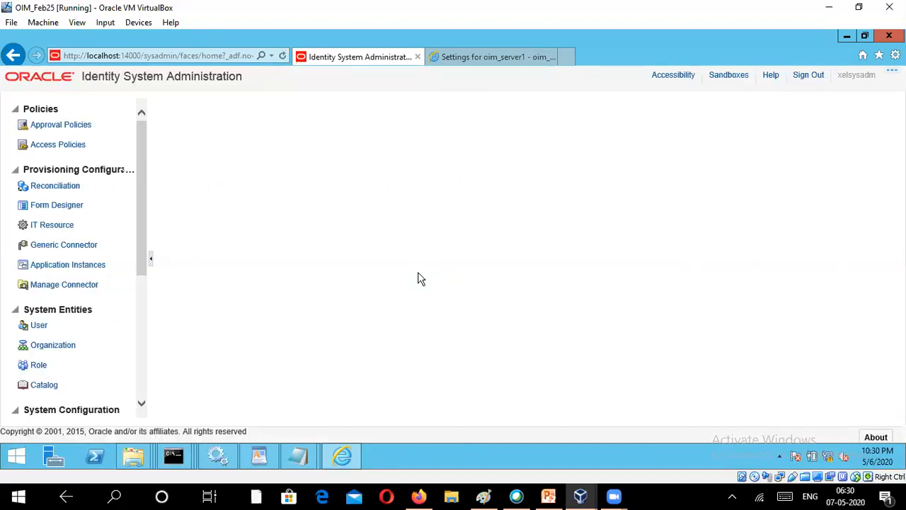
- Go to Sandboxes and start a new sandbox from Manage Sandboxes
{"action": "left_click", "coordinate": [736, 78]}
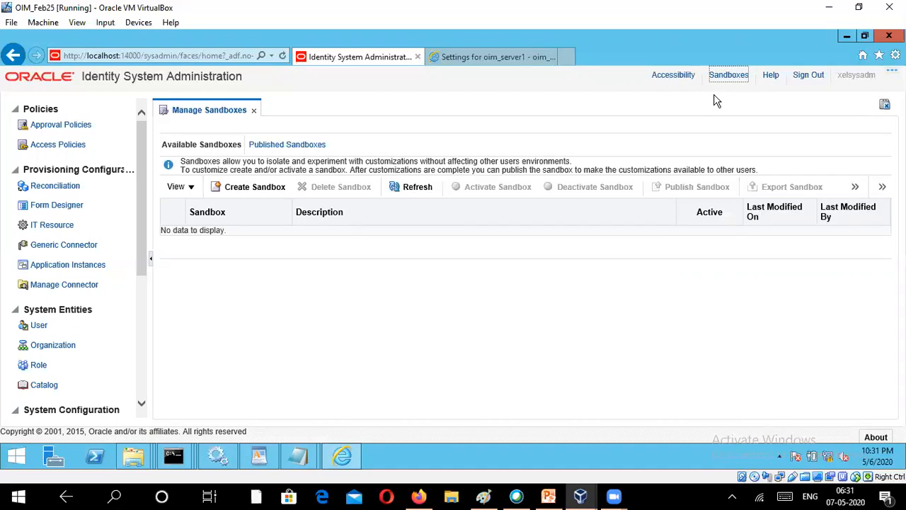
{"action": "left_click", "coordinate": [252, 185]}
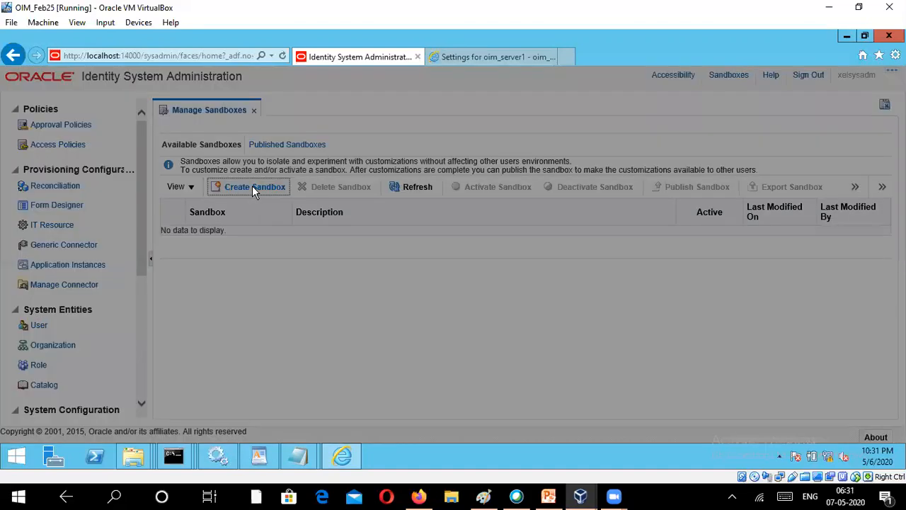
- Create sandbox 'ADSandbox' with 'ADSandbox' as its description, save it and confirm
{"action": "left_click", "coordinate": [456, 221]}
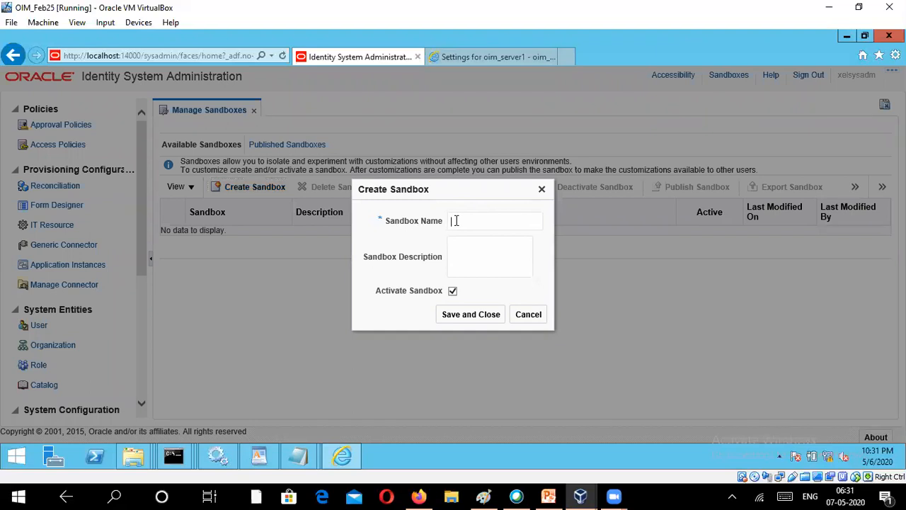
{"action": "type", "text": "ADSandbox"}
{"action": "double_click", "coordinate": [464, 222]}
{"action": "key", "text": "ctrl+c"}
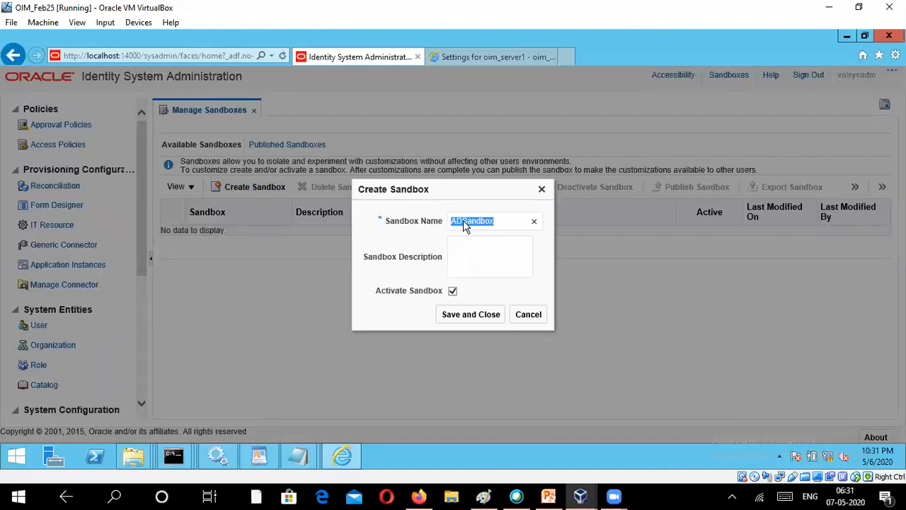
{"action": "left_click", "coordinate": [474, 250]}
{"action": "key", "text": "ctrl+v"}
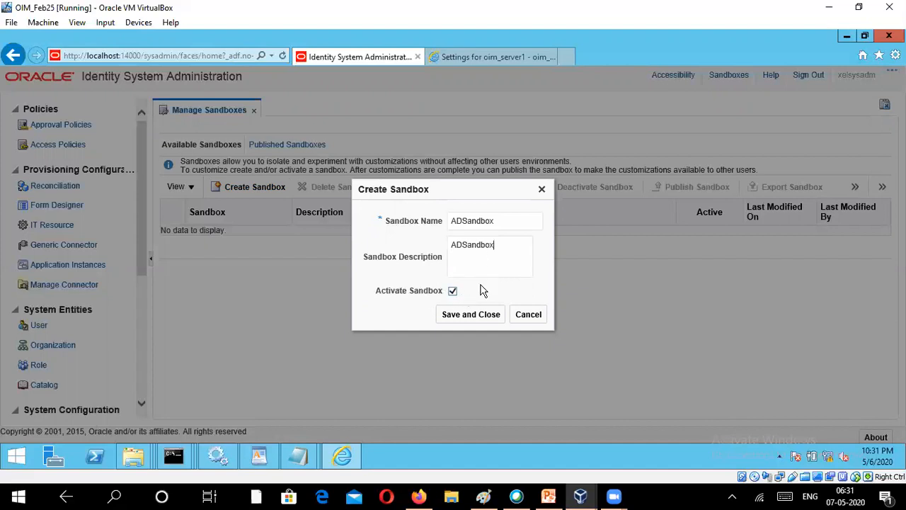
{"action": "left_click", "coordinate": [476, 317]}
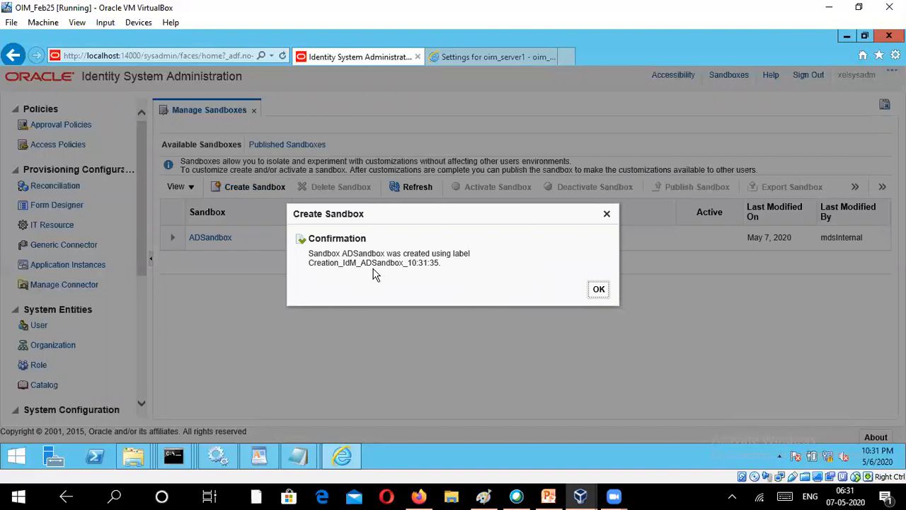
{"action": "left_click", "coordinate": [598, 290]}
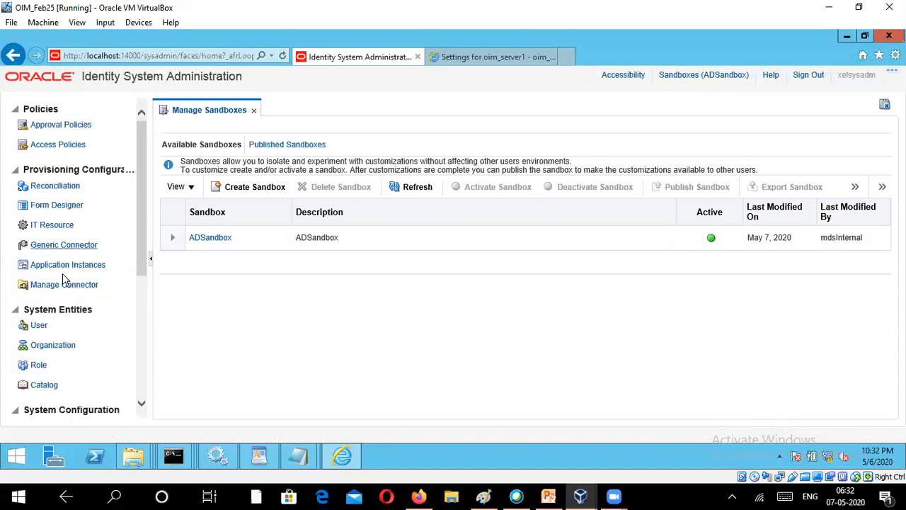
- Open Form Designer from Provisioning Configuration, then sign out of the console
{"action": "left_click", "coordinate": [61, 210]}
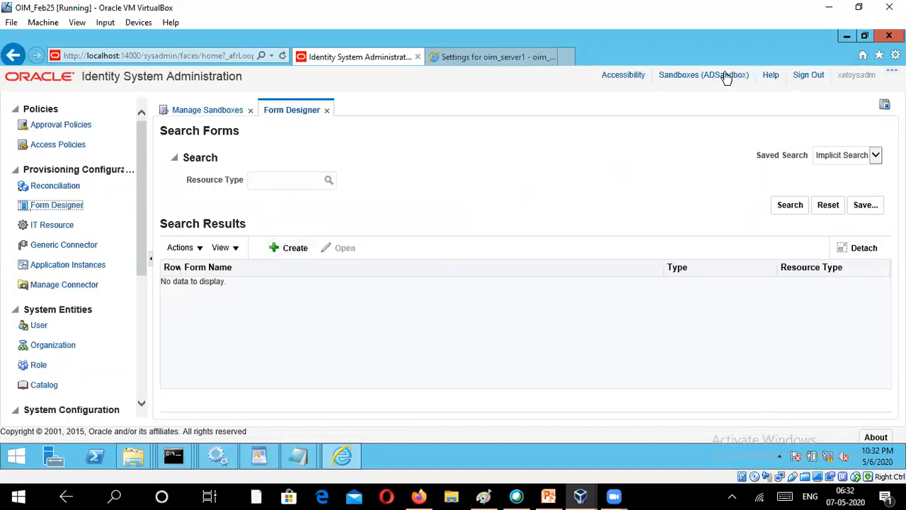
{"action": "left_click", "coordinate": [804, 77]}
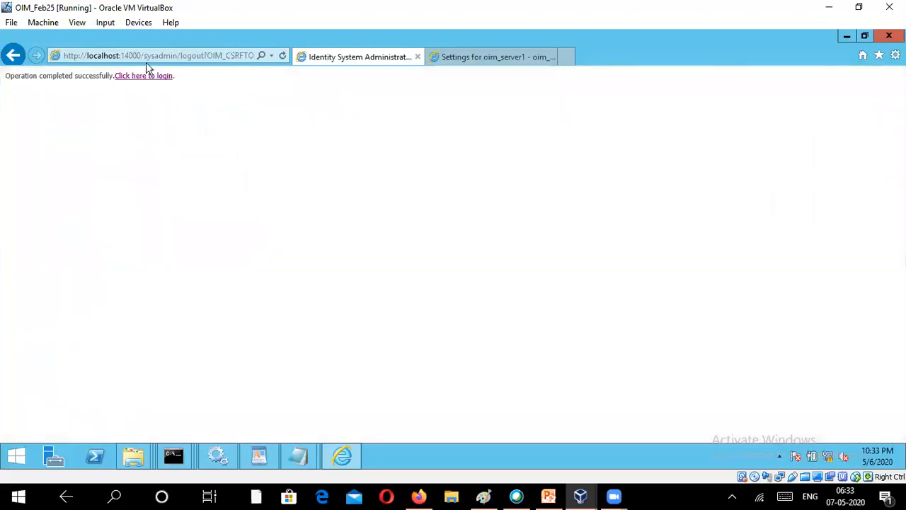
- Return to the login page and sign in with the administrator's user ID and password
{"action": "left_click", "coordinate": [145, 77]}
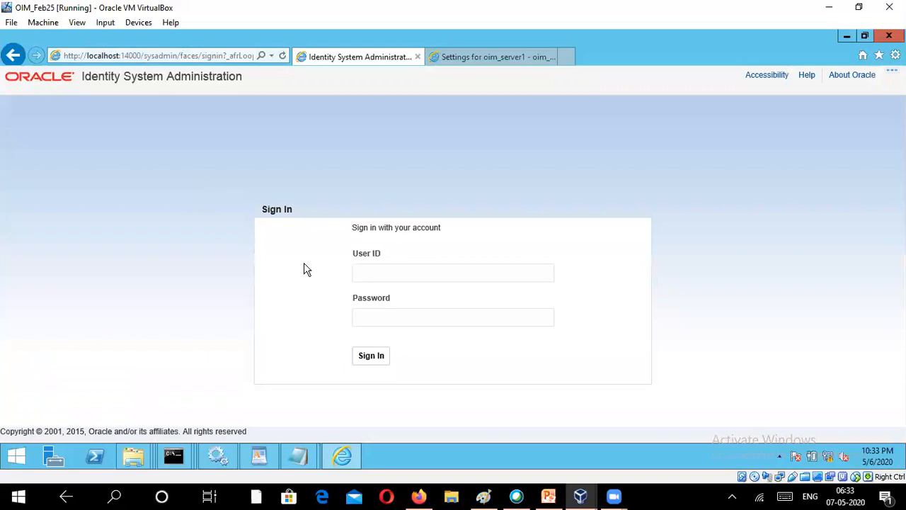
{"action": "left_click", "coordinate": [359, 272]}
{"action": "type", "text": "xelsysad"}
{"action": "left_click", "coordinate": [396, 272]}
{"action": "key", "text": "Return"}
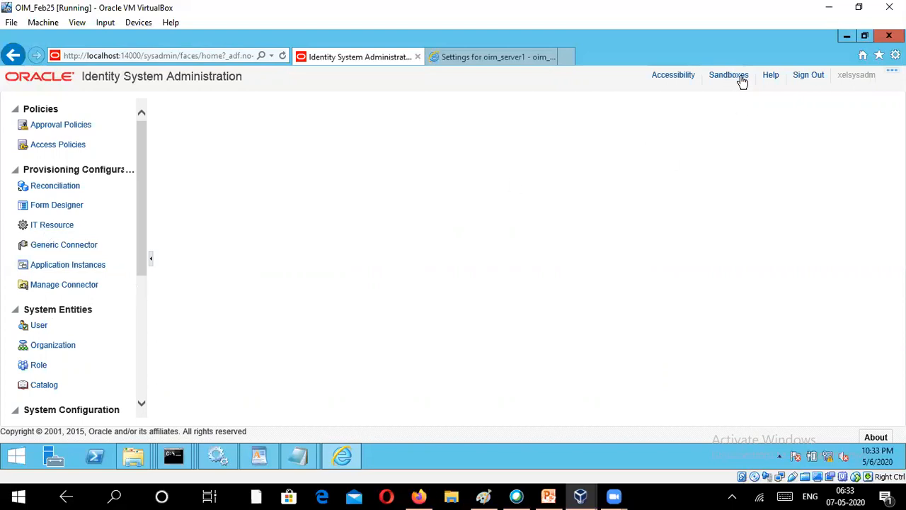
- Open Form Designer and attempt to create a new form
{"action": "left_click", "coordinate": [57, 208]}
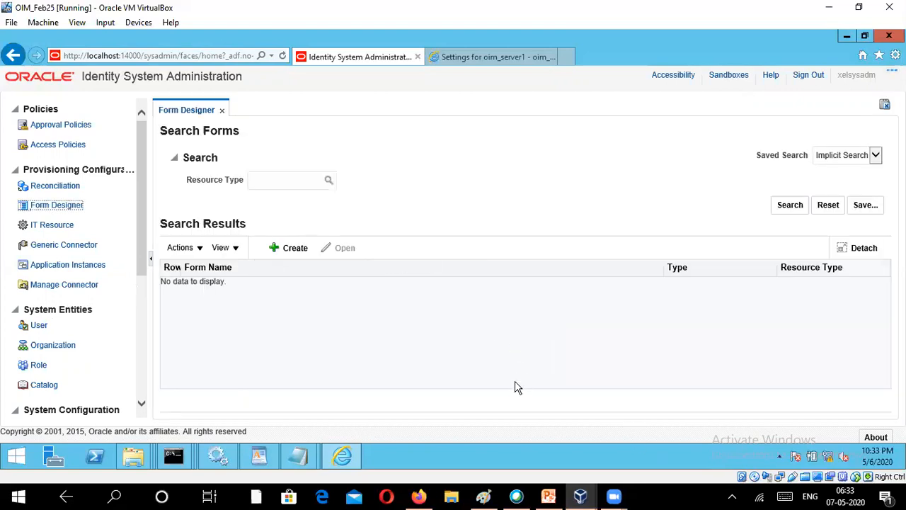
{"action": "left_click", "coordinate": [298, 247]}
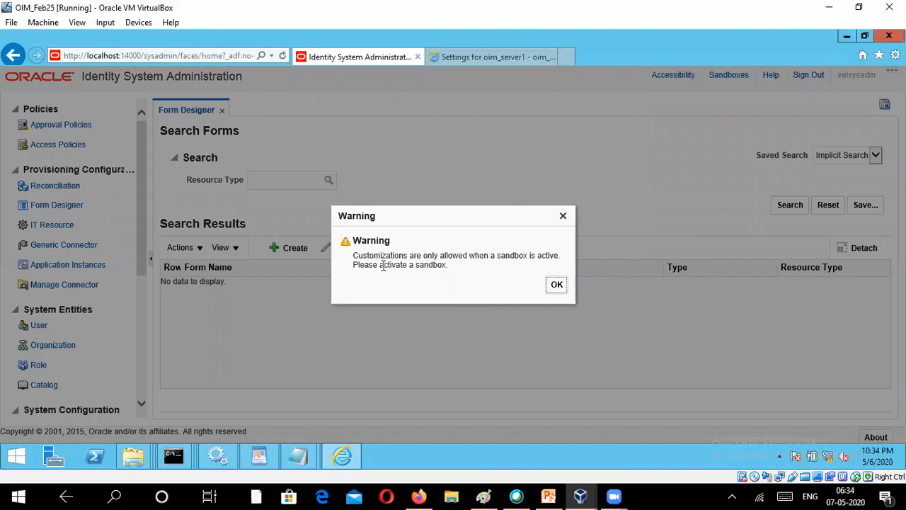
- Dismiss the active-sandbox warning and show the open Notepad window thumbnails
{"action": "left_click_drag", "start_coordinate": [379, 264], "coordinate": [450, 259]}
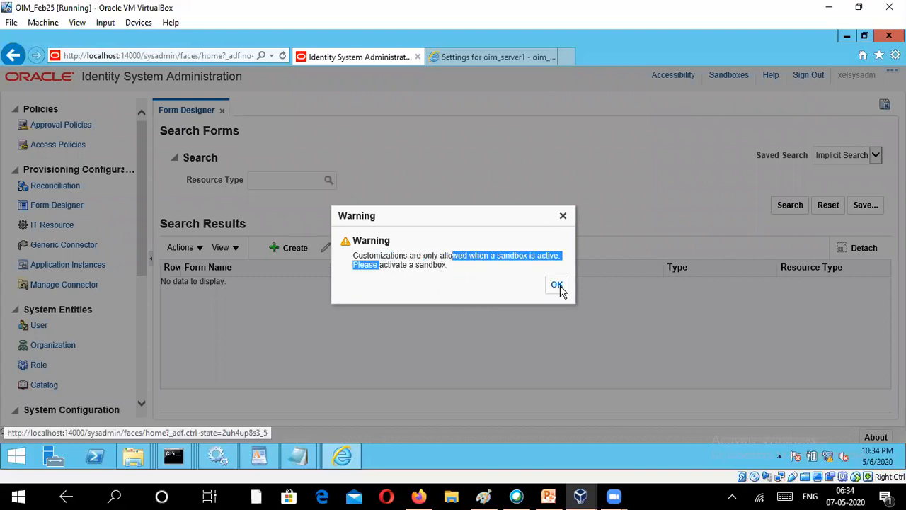
{"action": "left_click", "coordinate": [558, 286]}
{"action": "left_click", "coordinate": [558, 286]}
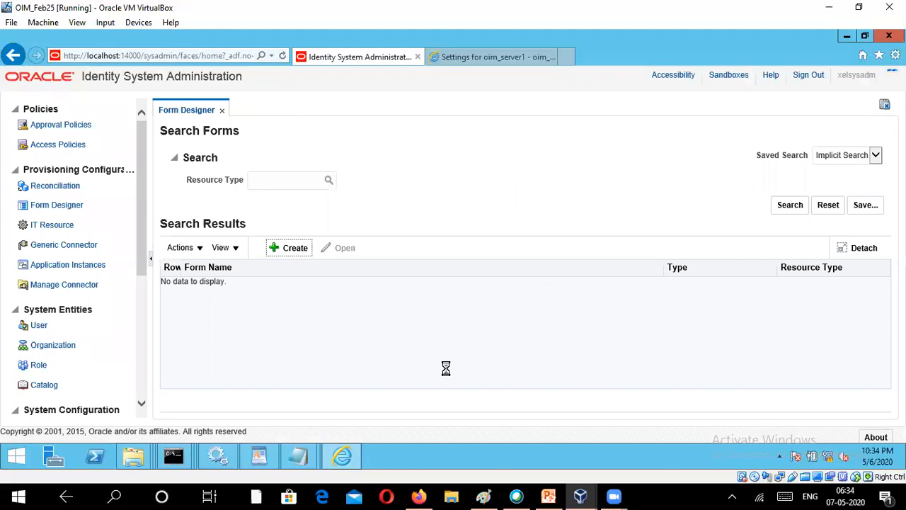
{"action": "left_click", "coordinate": [298, 456]}
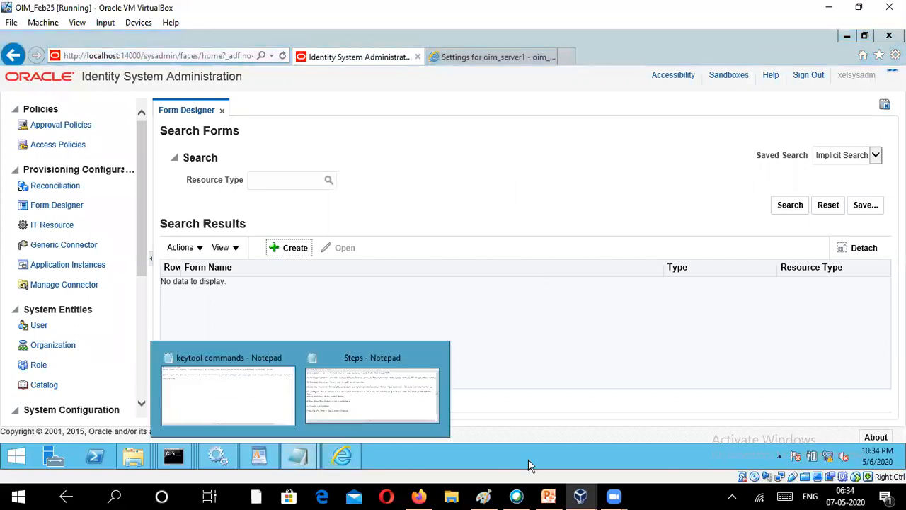